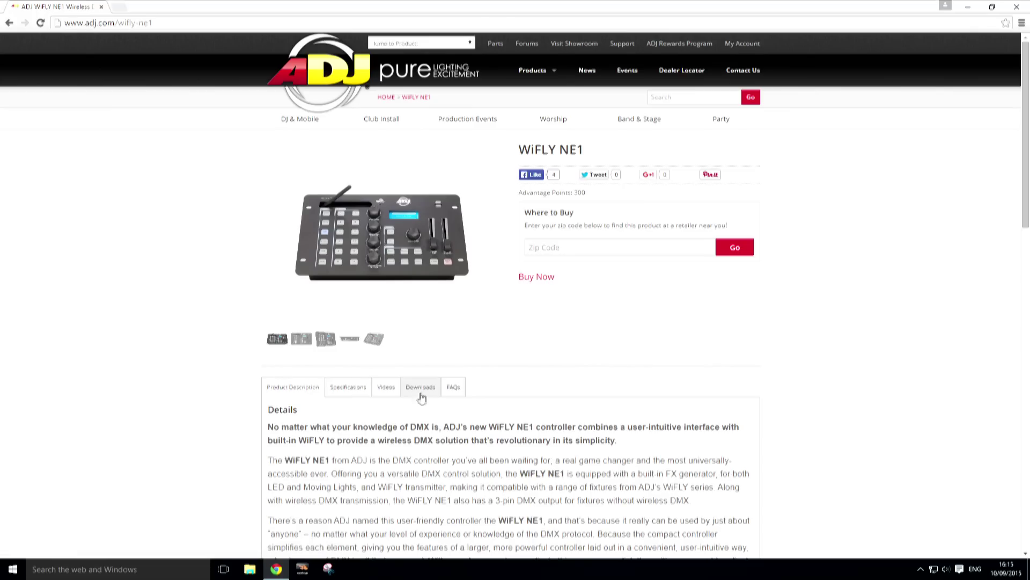
Step: Download the WiFLY NE1 Profile Creator June 18, 2015 package from the product's Downloads list
left_click(422, 394)
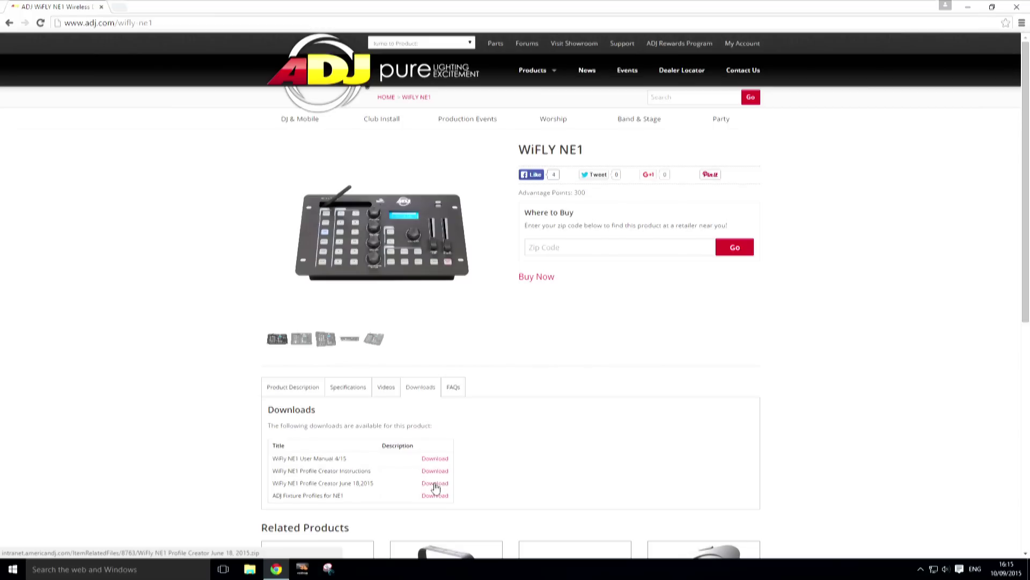
left_click(435, 485)
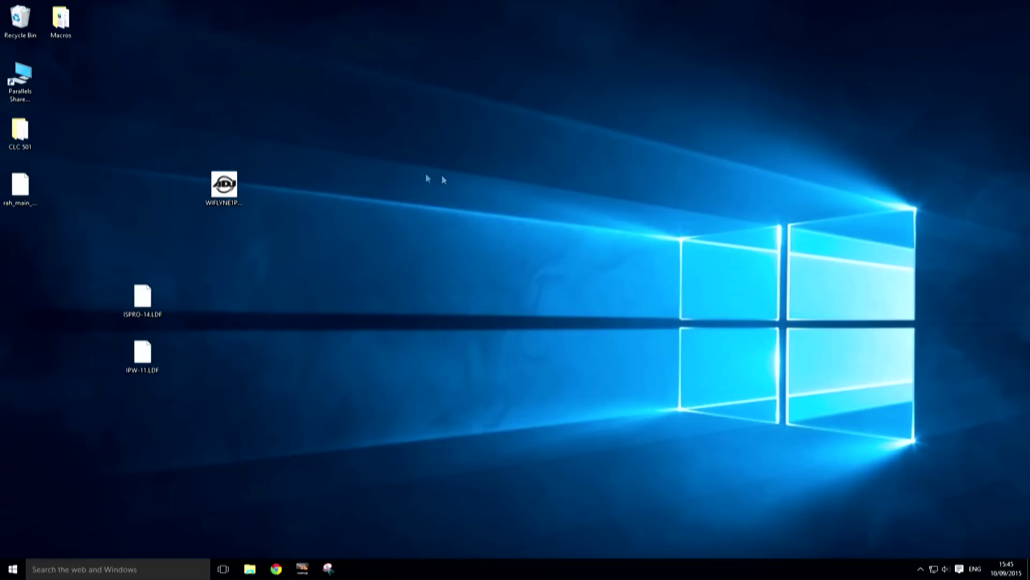
Step: Launch Profile Creator from the WIFLYNE1P desktop icon and move its window aside
double_click(240, 191)
left_click_drag(272, 95, 435, 138)
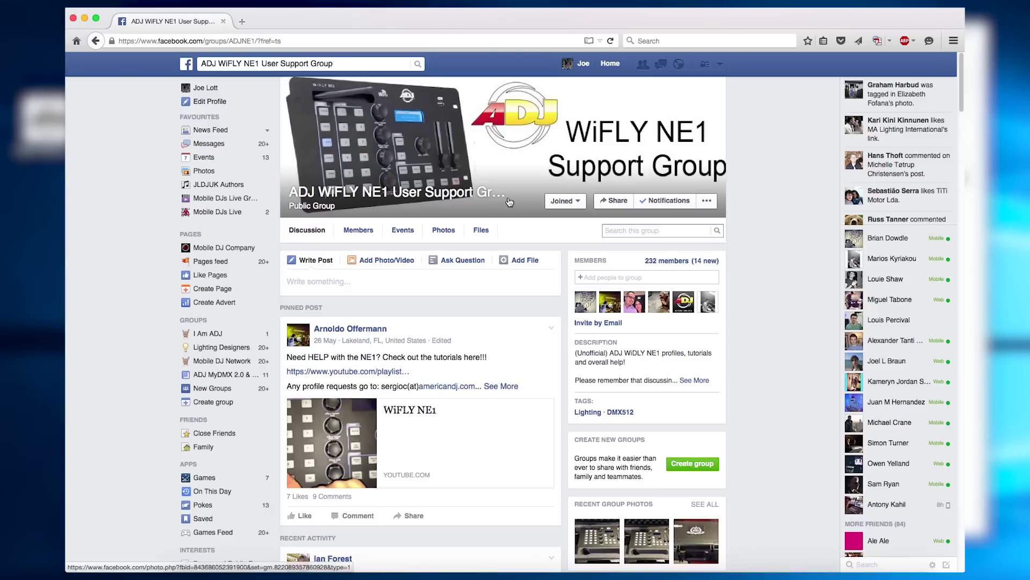
scroll(510, 202, "down", 4)
scroll(508, 198, "down", 5)
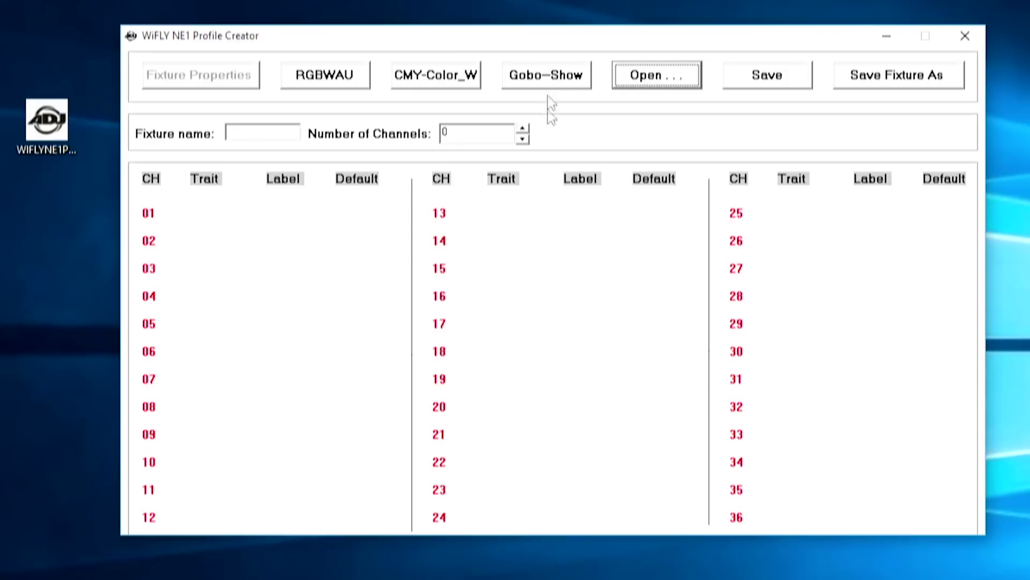
Step: Open the ISPRO-14.LDF fixture profile from the Desktop
left_click(649, 80)
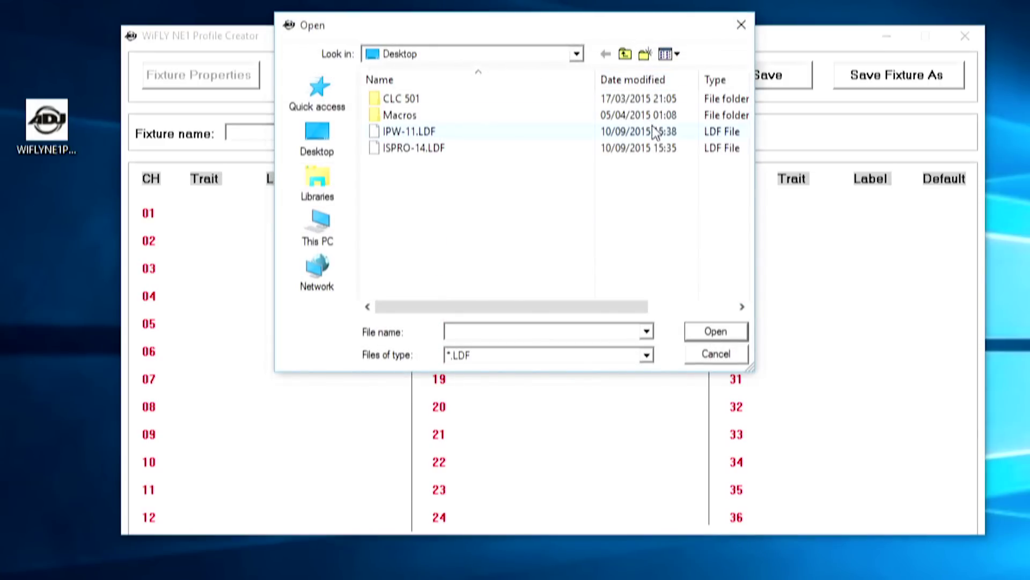
left_click(399, 134)
left_click(404, 150)
left_click(399, 134)
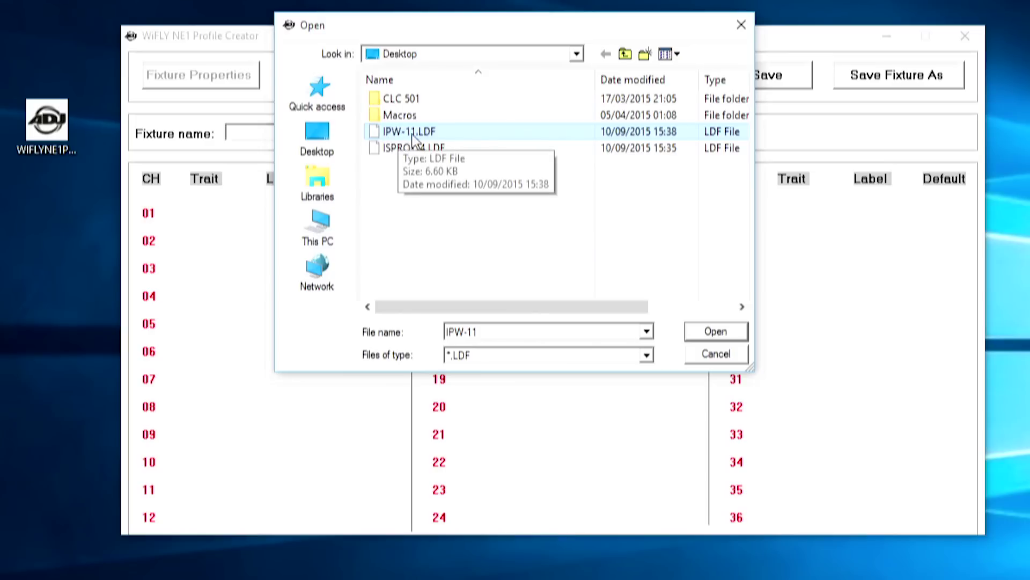
left_click(390, 150)
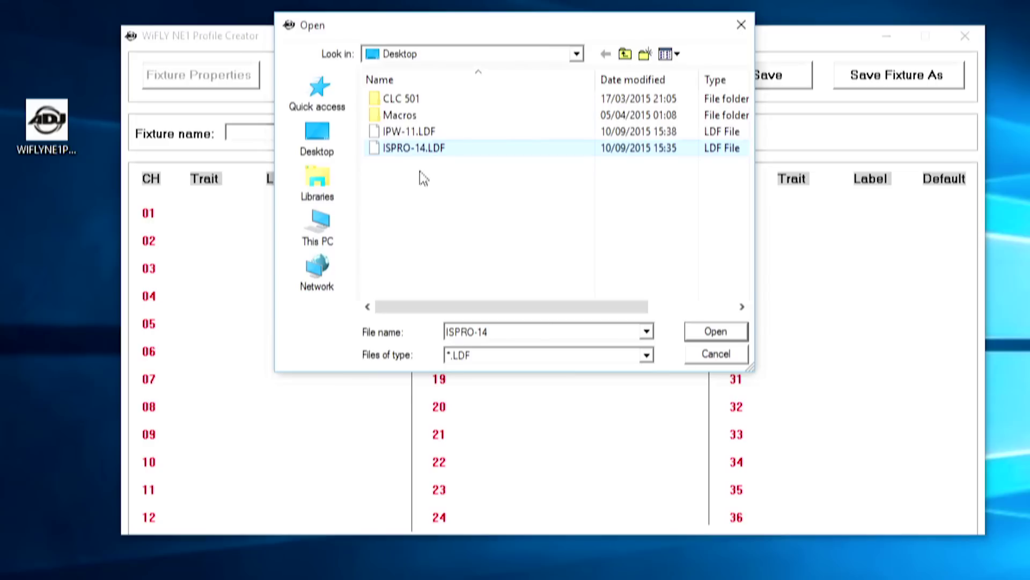
left_click(698, 331)
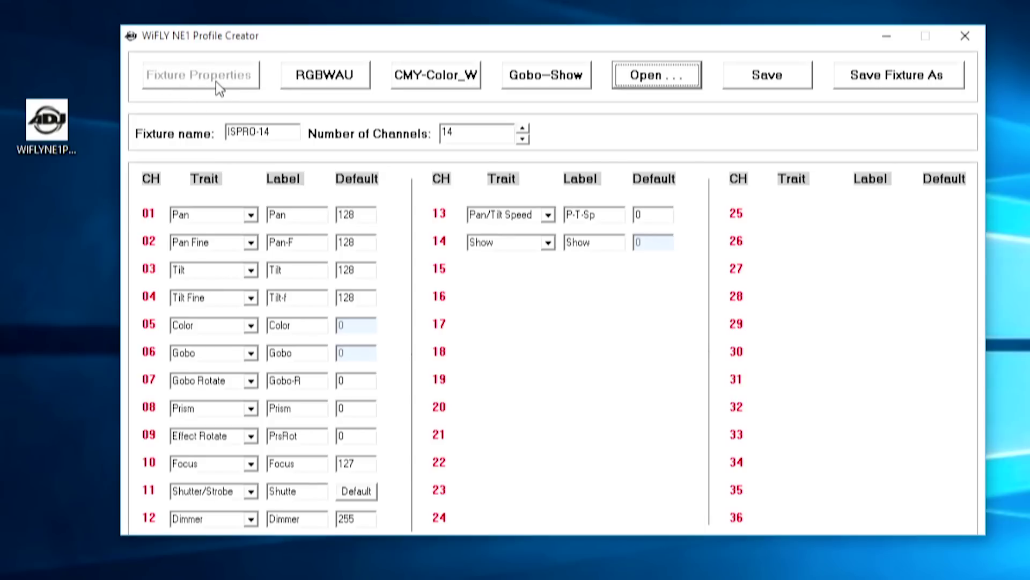
left_click_drag(286, 132, 219, 140)
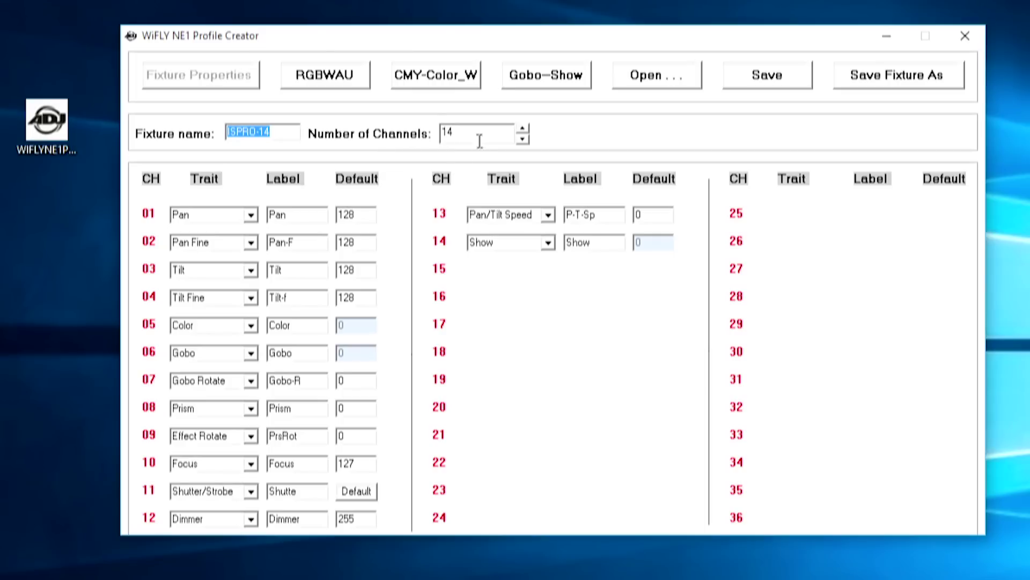
left_click(523, 128)
left_click(522, 129)
left_click(523, 128)
left_click(523, 129)
left_click(522, 139)
left_click(523, 138)
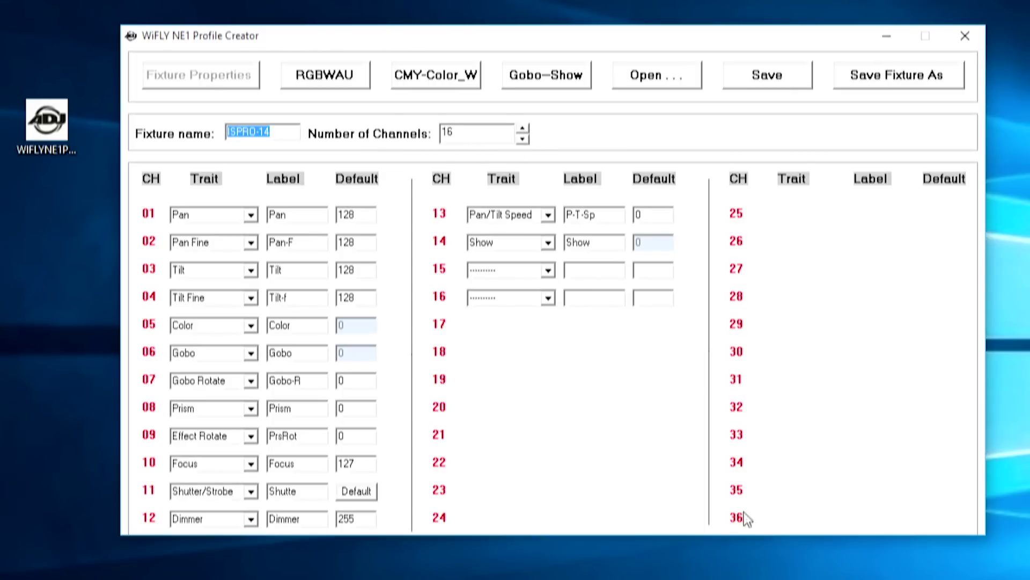
left_click(523, 139)
left_click(523, 138)
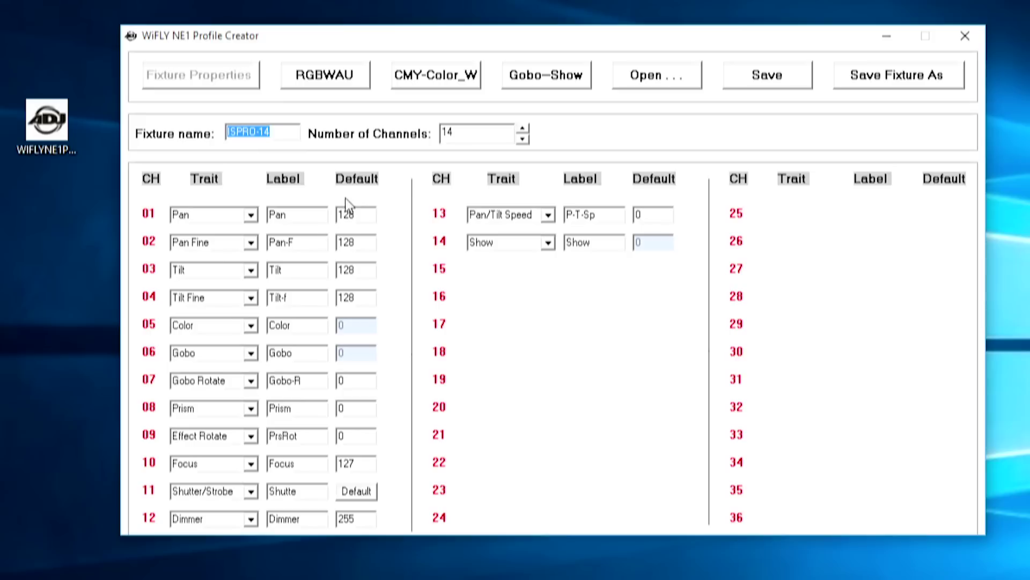
Step: Check channel 01's trait list, keep Pan, and move to its label
left_click(251, 214)
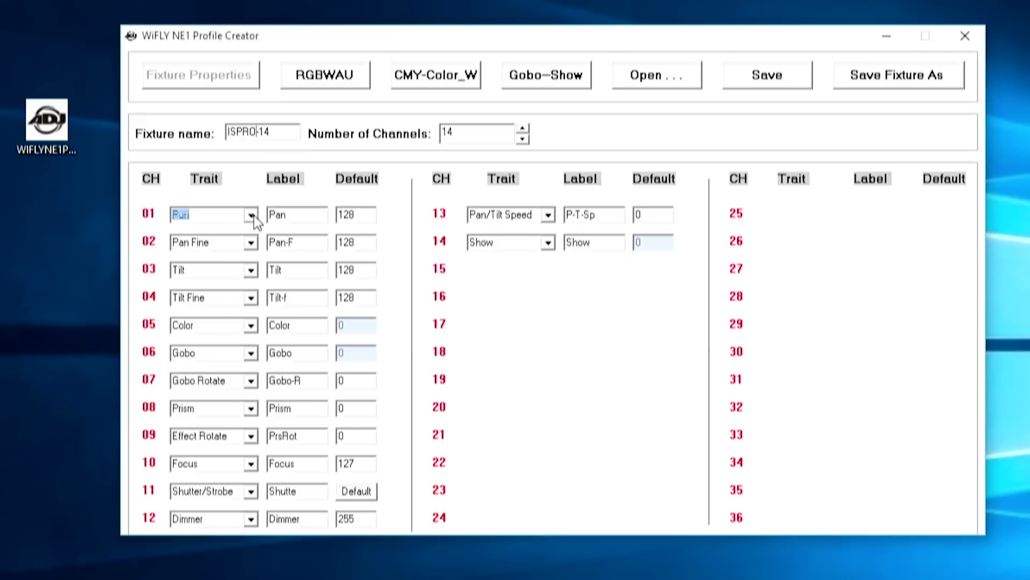
left_click_drag(254, 246, 255, 222)
left_click(253, 216)
key("Tab")
key("Tab")
Step: Leave channel 01's default at 128 and view channel 11 Shutter/Strobe's 0–255 range
left_click(344, 214)
double_click(344, 214)
left_click(367, 217)
left_click(350, 491)
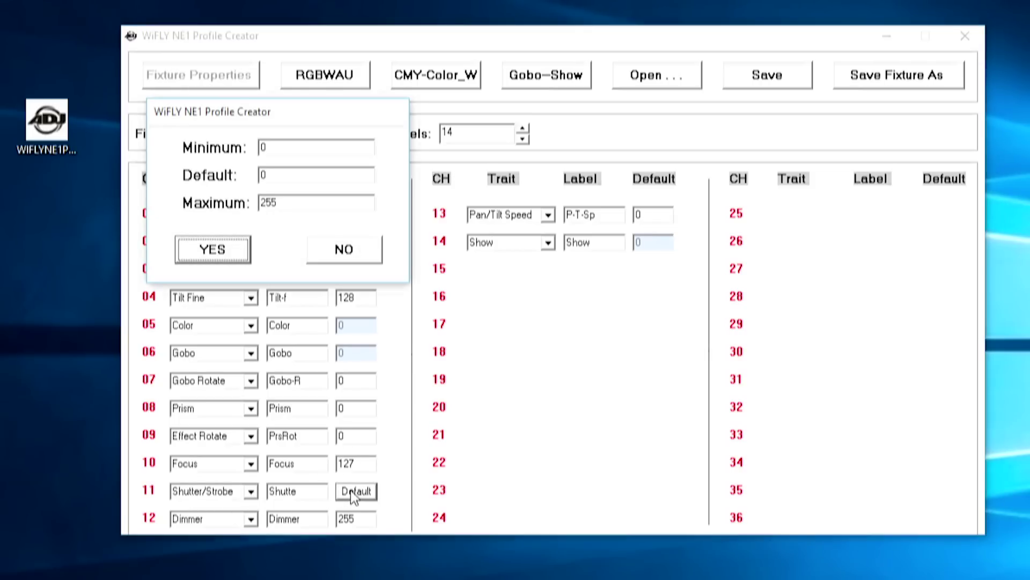
Step: Inspect the range values (default 0, maximum 255), close them unchanged, and show the RGBWAU table
left_click(299, 146)
left_click(294, 202)
double_click(294, 202)
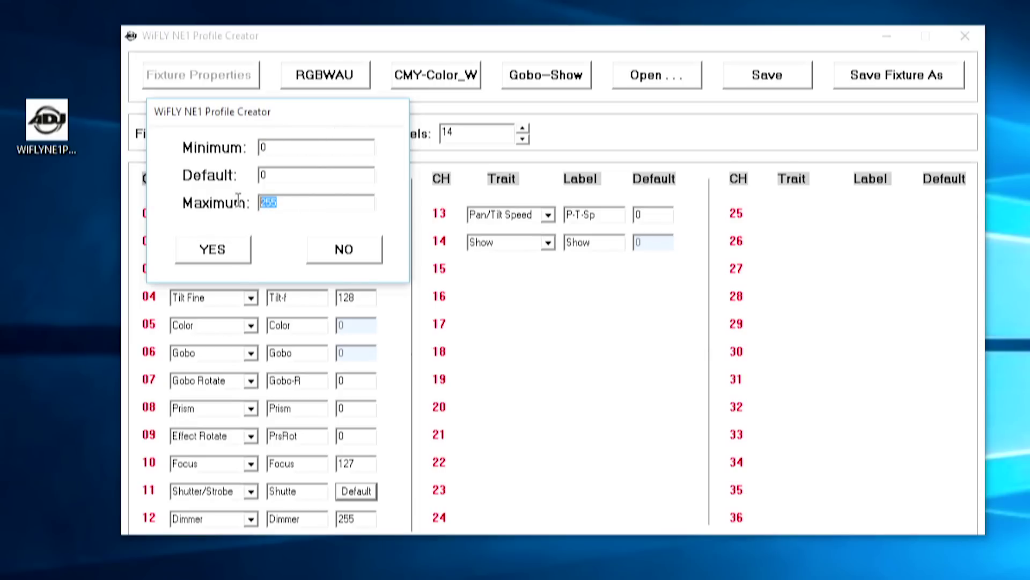
key("shift+Tab")
left_click(298, 202)
left_click(349, 248)
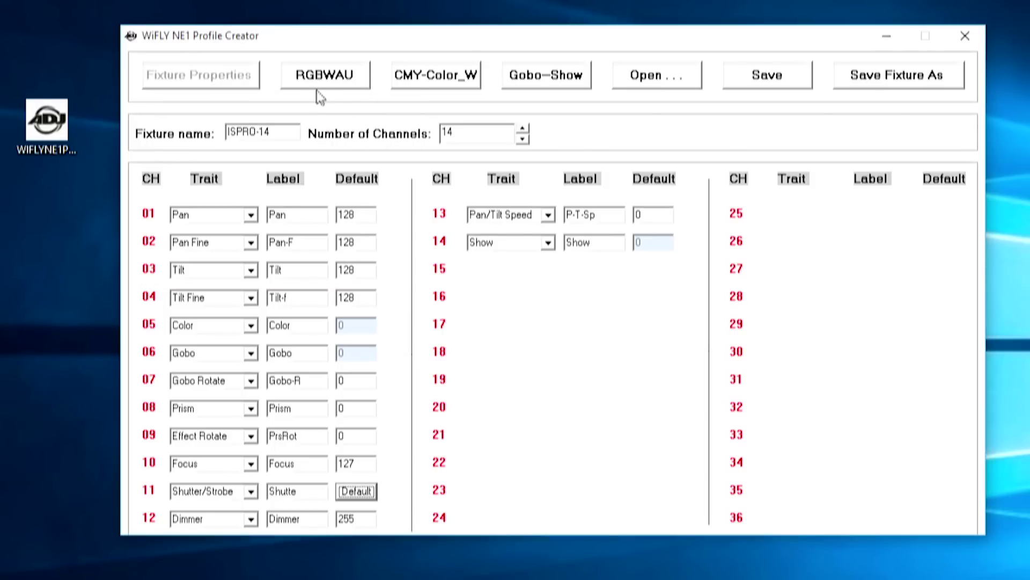
left_click(303, 79)
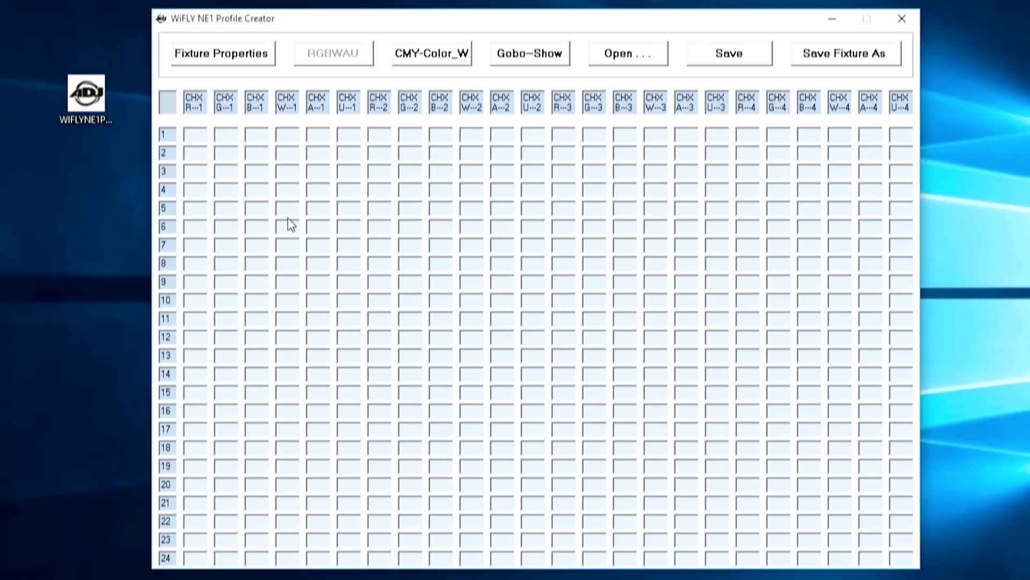
Step: Load the IPW-11.LDF profile so its RGBW values fill the CH3–CH6 columns
left_click(614, 52)
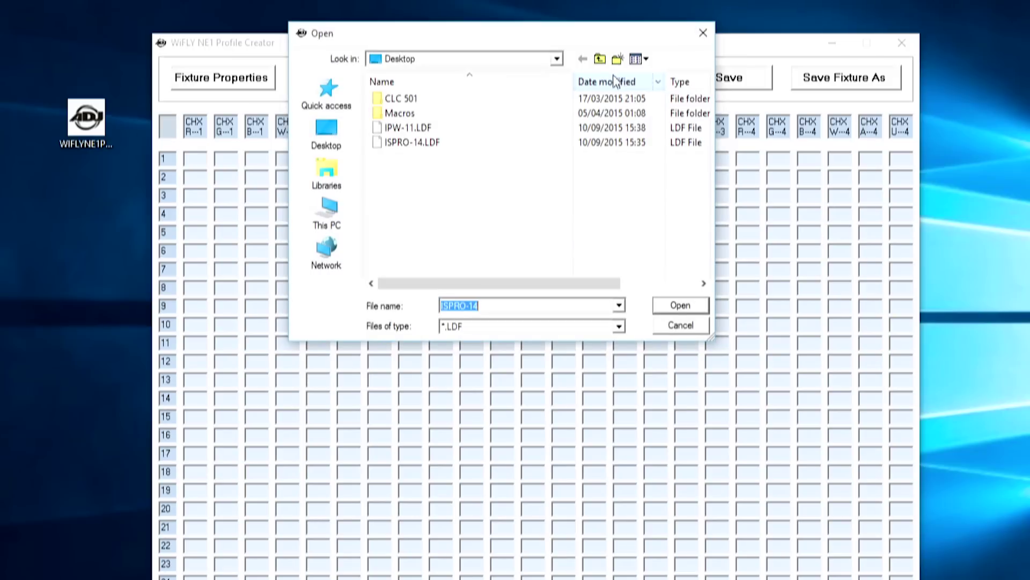
left_click(406, 130)
left_click(667, 305)
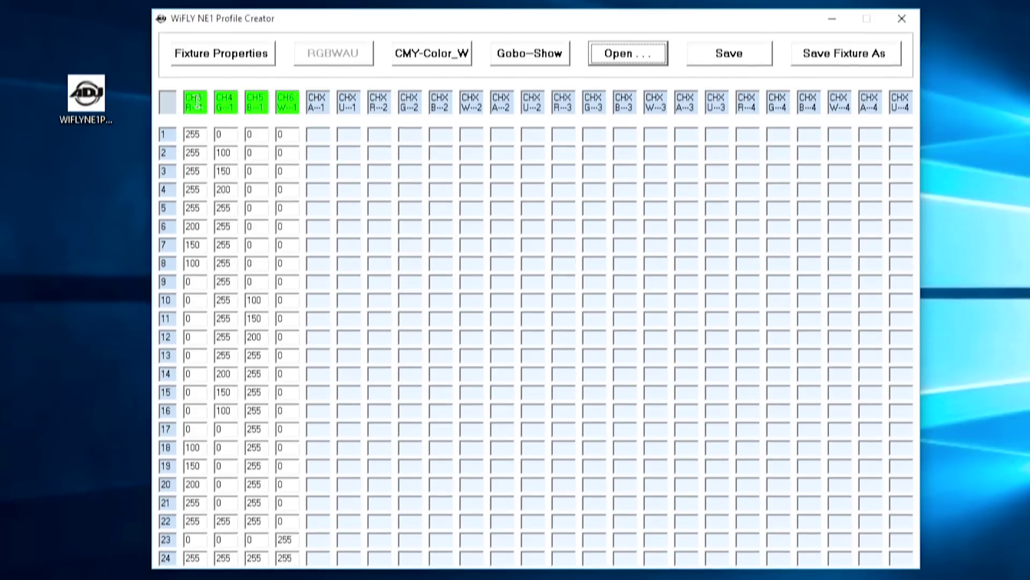
left_click_drag(186, 108, 358, 107)
left_click(338, 107)
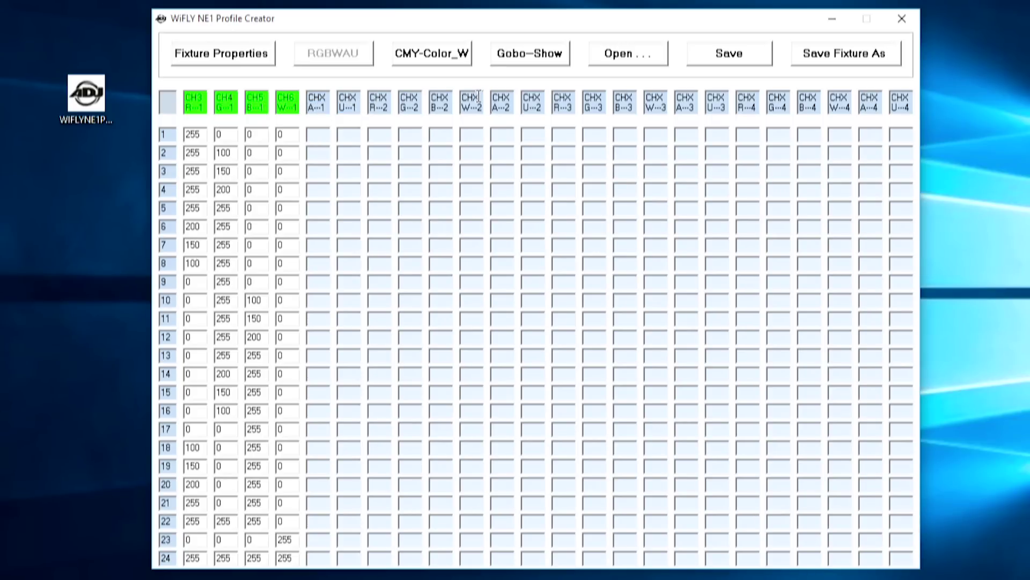
left_click_drag(383, 108, 389, 107)
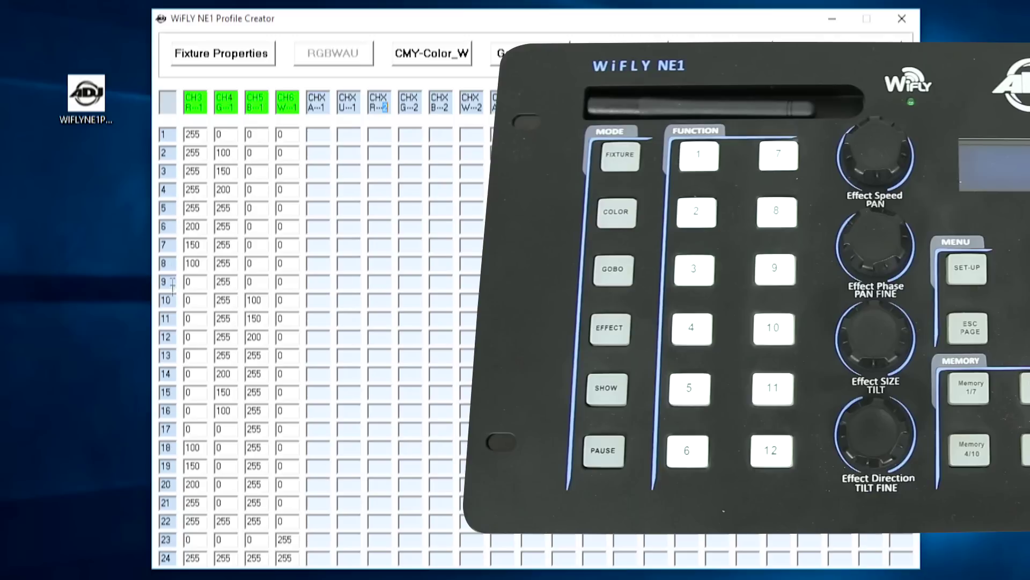
double_click(168, 337)
left_click(174, 338)
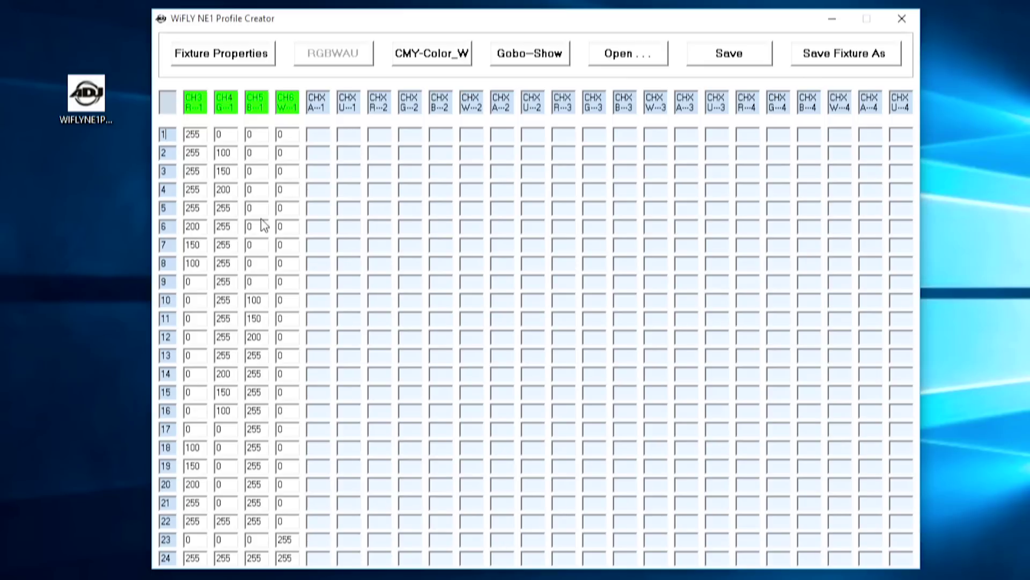
Step: Show the CMY-Color_W table and load ISPRO-14.LDF, filling CH5 C_W1 from 3 to 255
left_click(430, 55)
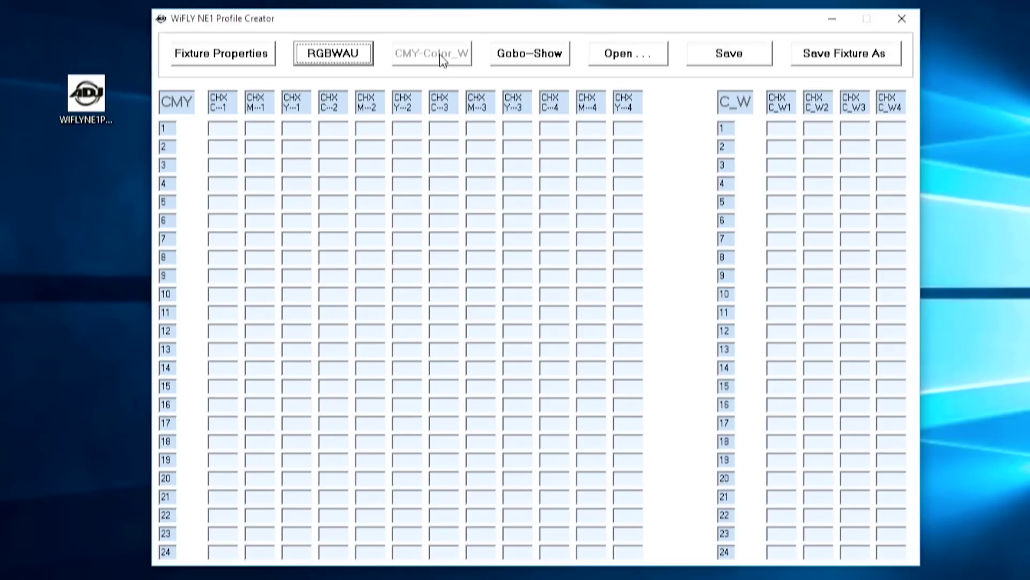
left_click(622, 54)
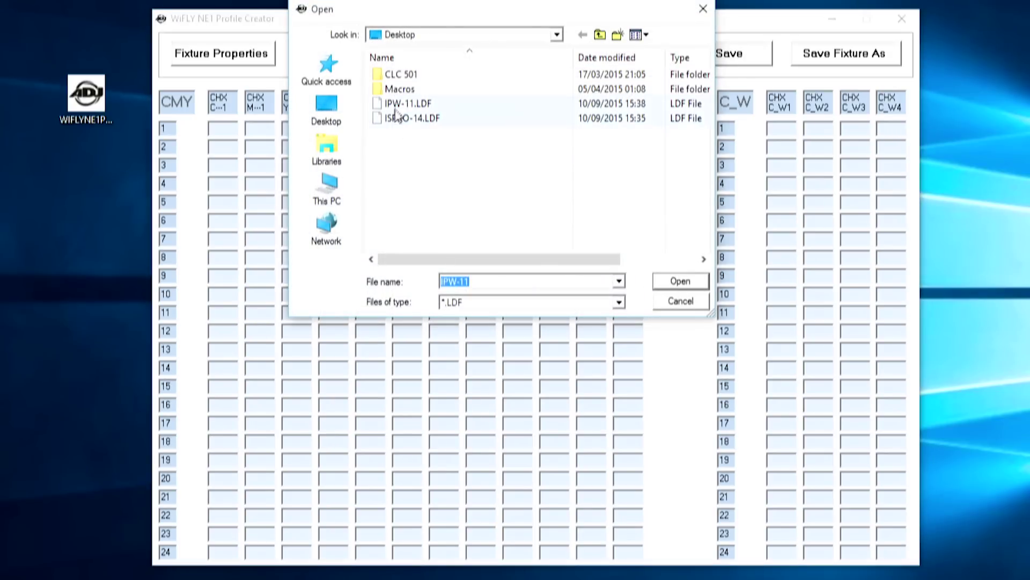
left_click(419, 119)
left_click(666, 283)
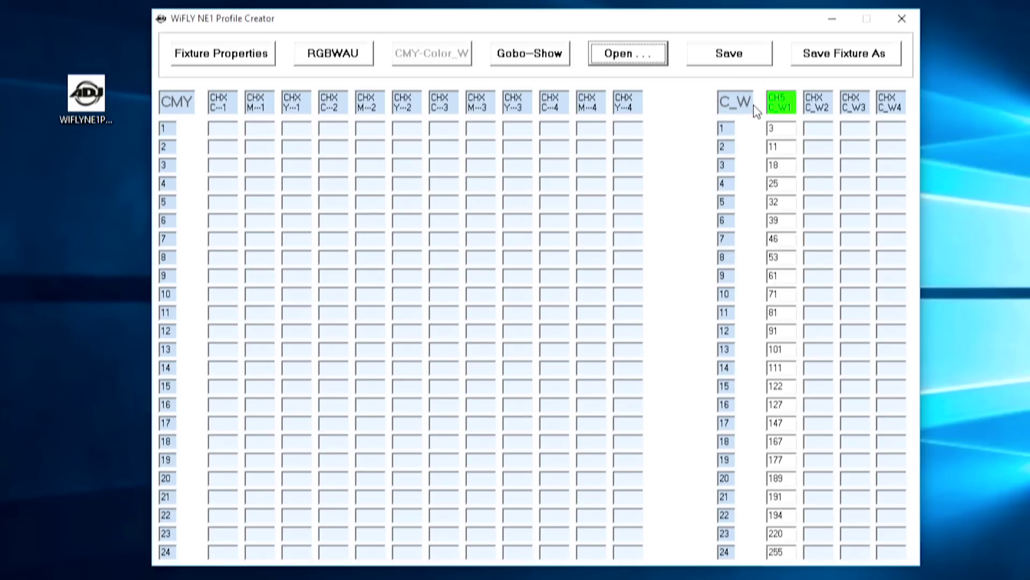
double_click(771, 103)
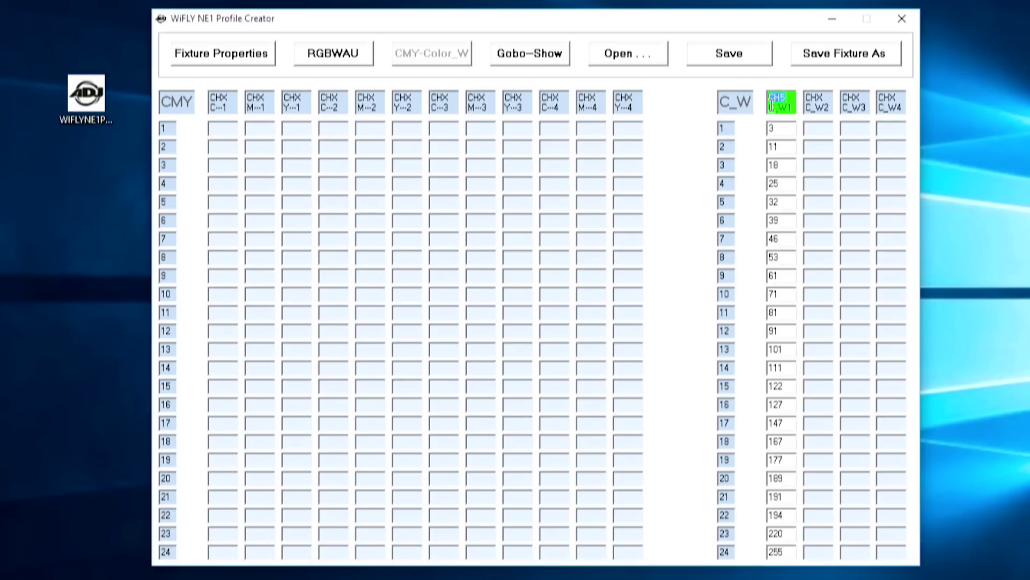
left_click(261, 58)
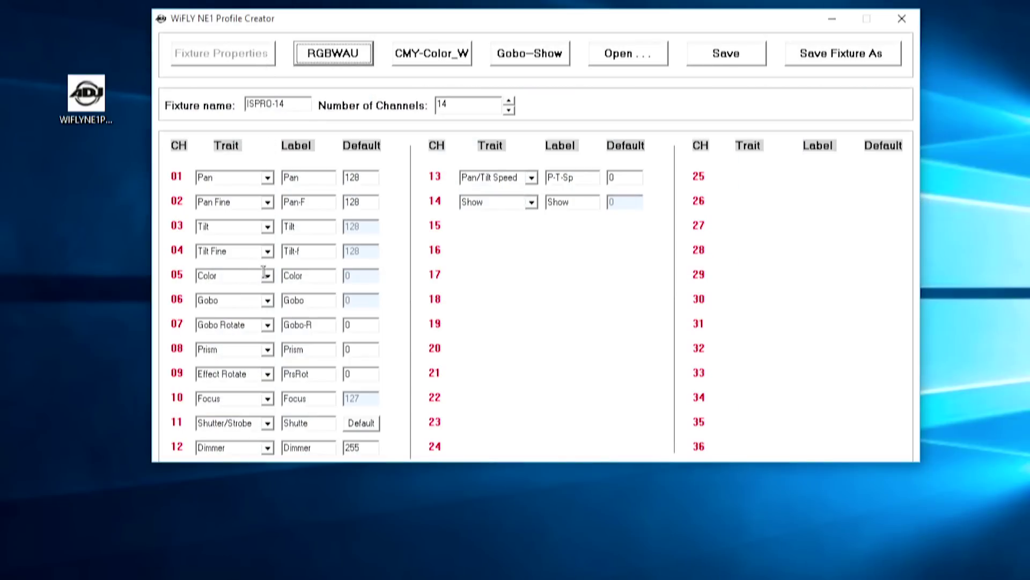
left_click(451, 60)
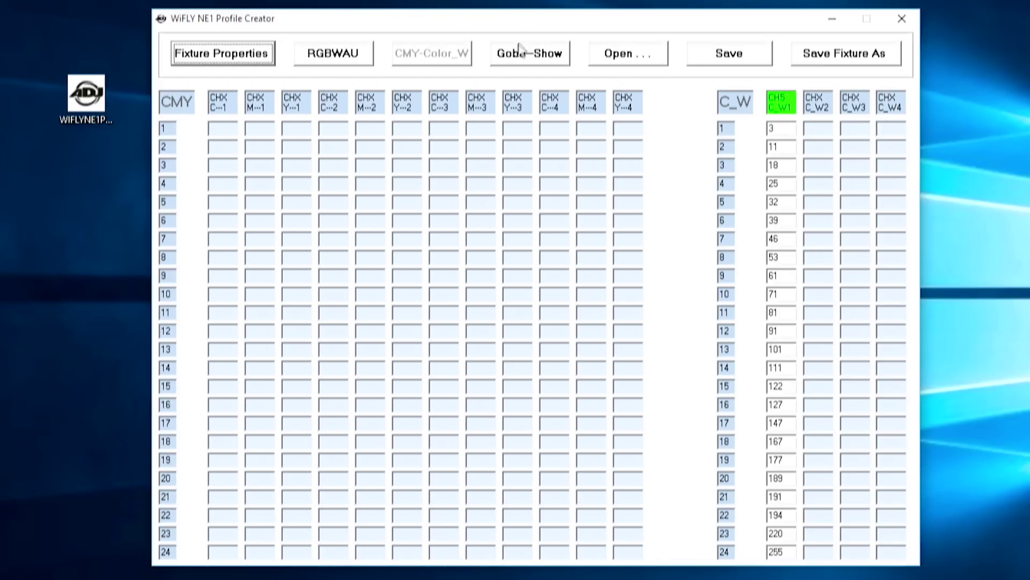
Step: Display the Gobo-Show table with the CH6 Gobo1 and CH14 Show1 values
left_click(515, 55)
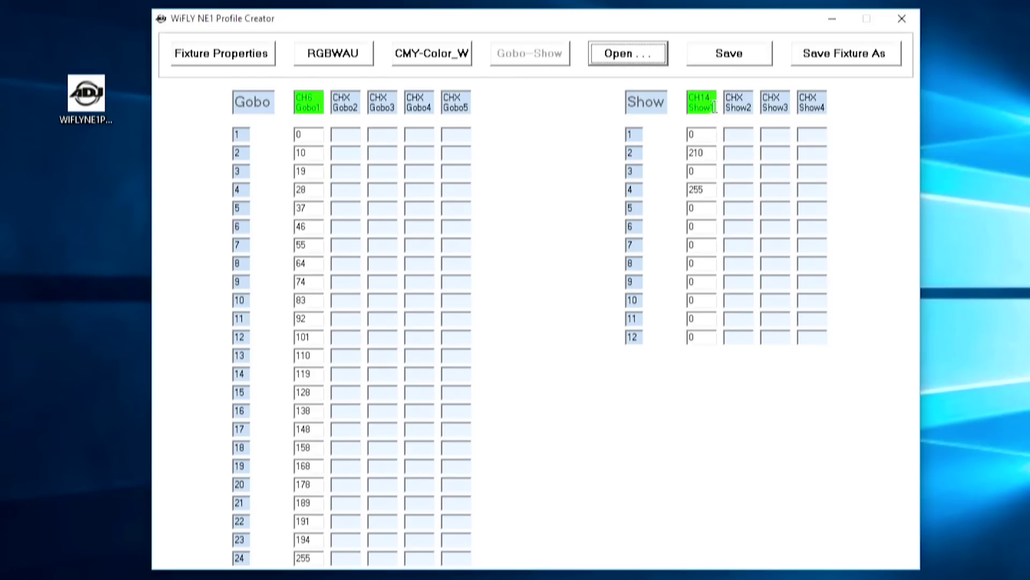
left_click(264, 62)
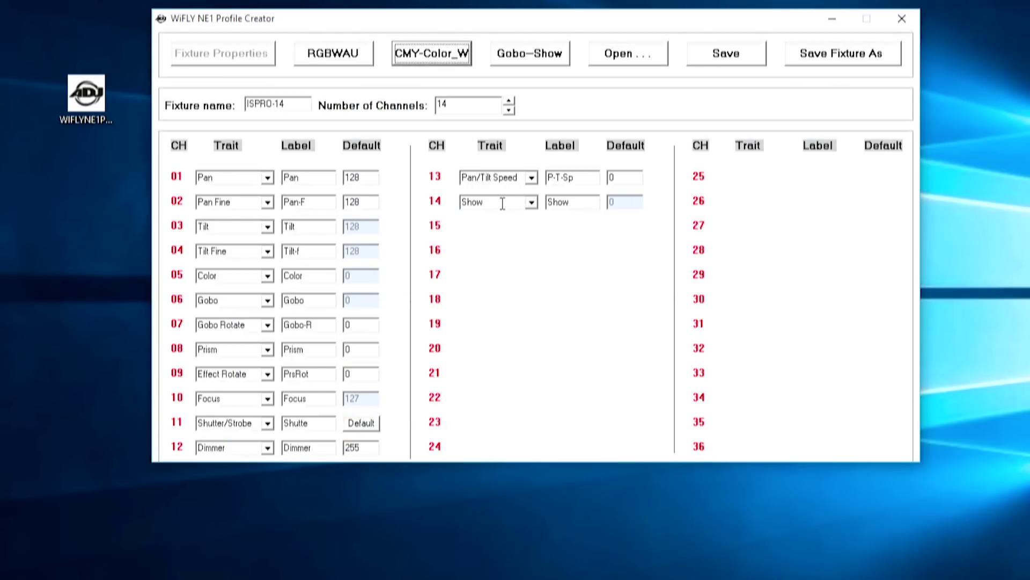
left_click(531, 56)
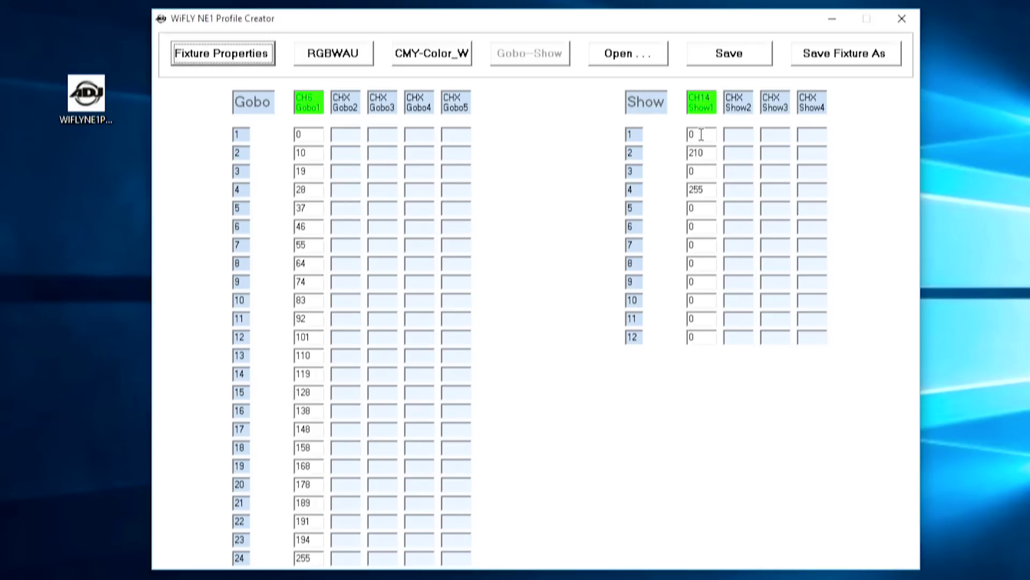